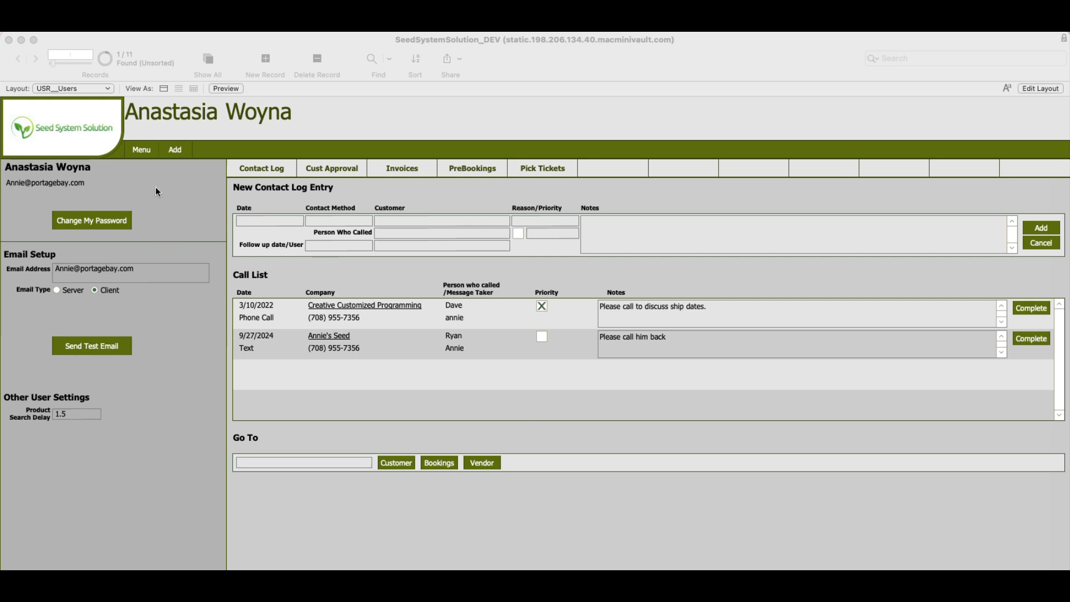
# - Filter the product list to the Corn class and examine product 1007's details, including its commission type
pyautogui.click(145, 152)
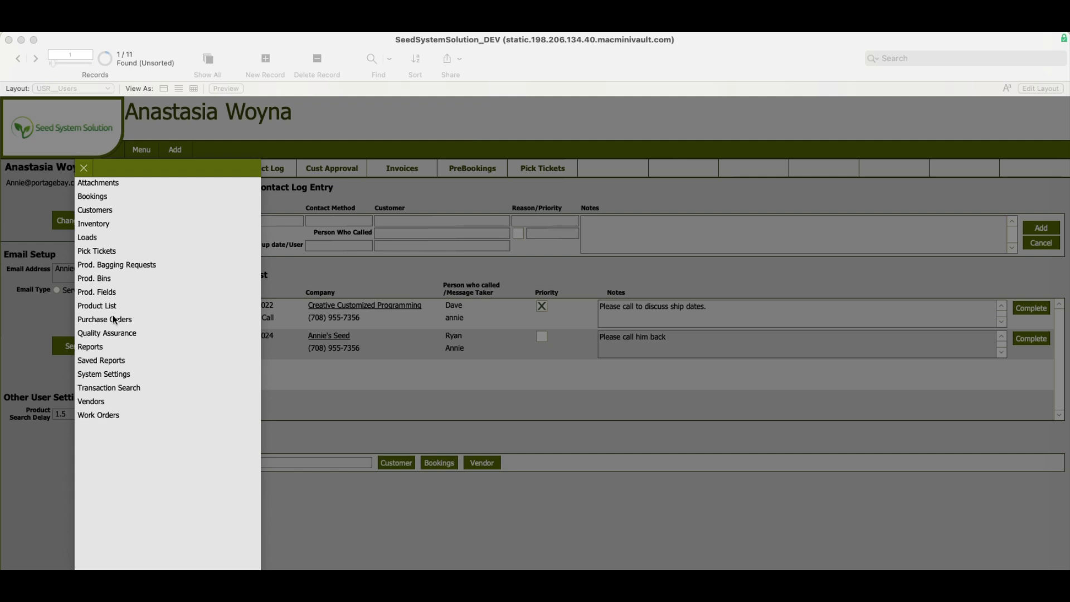
pyautogui.click(110, 306)
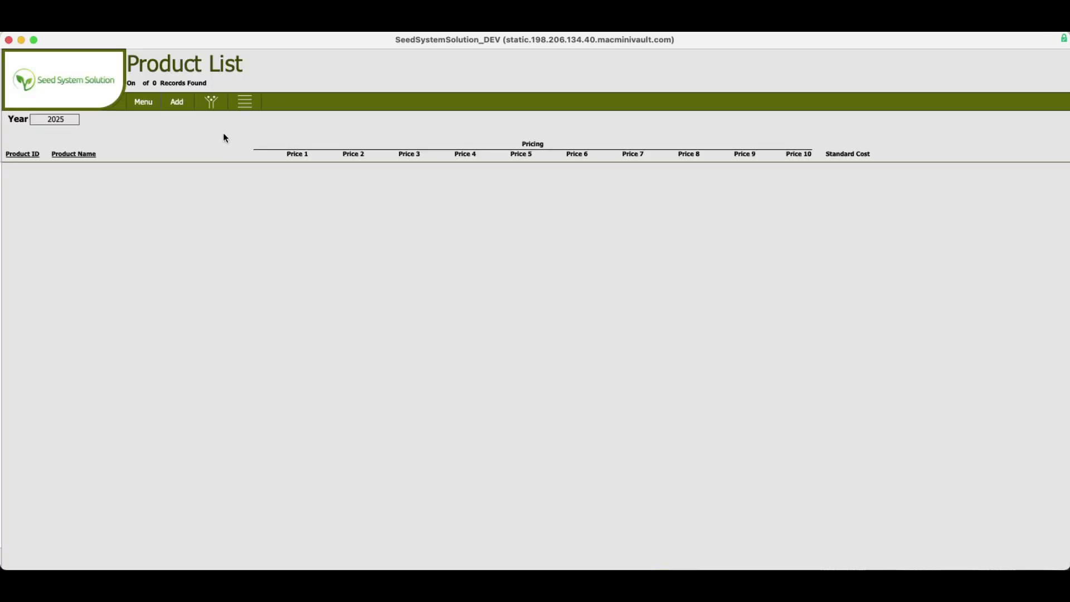
pyautogui.click(211, 102)
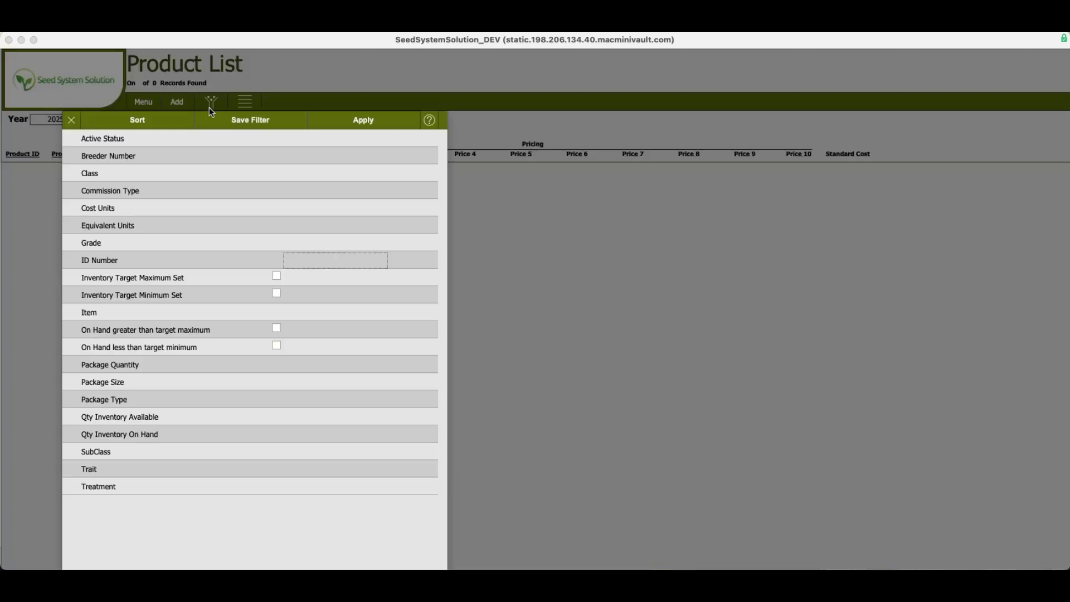
pyautogui.click(87, 173)
pyautogui.click(112, 177)
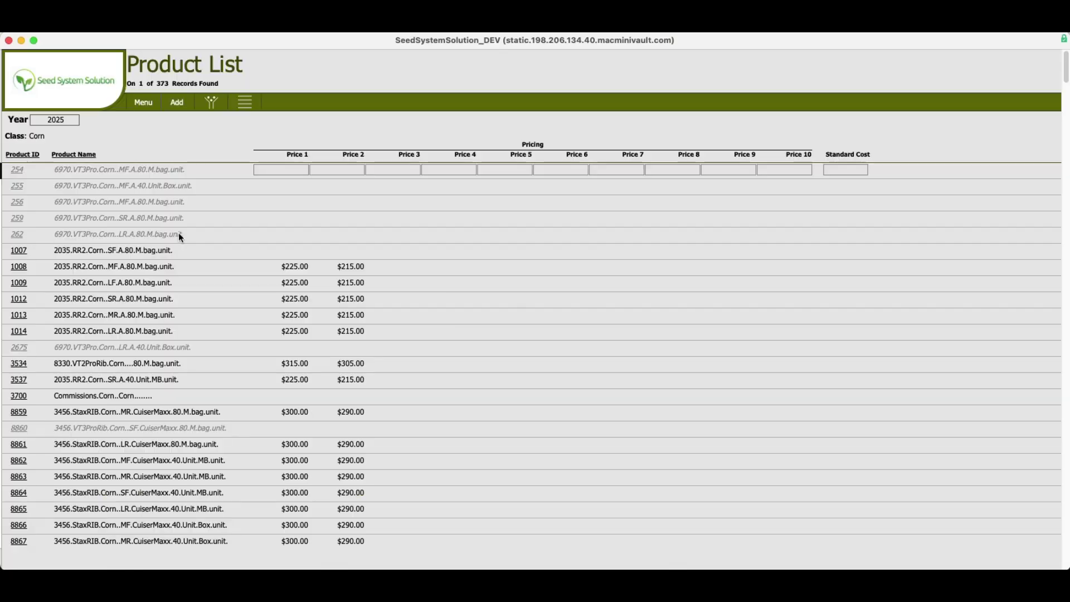
pyautogui.click(19, 252)
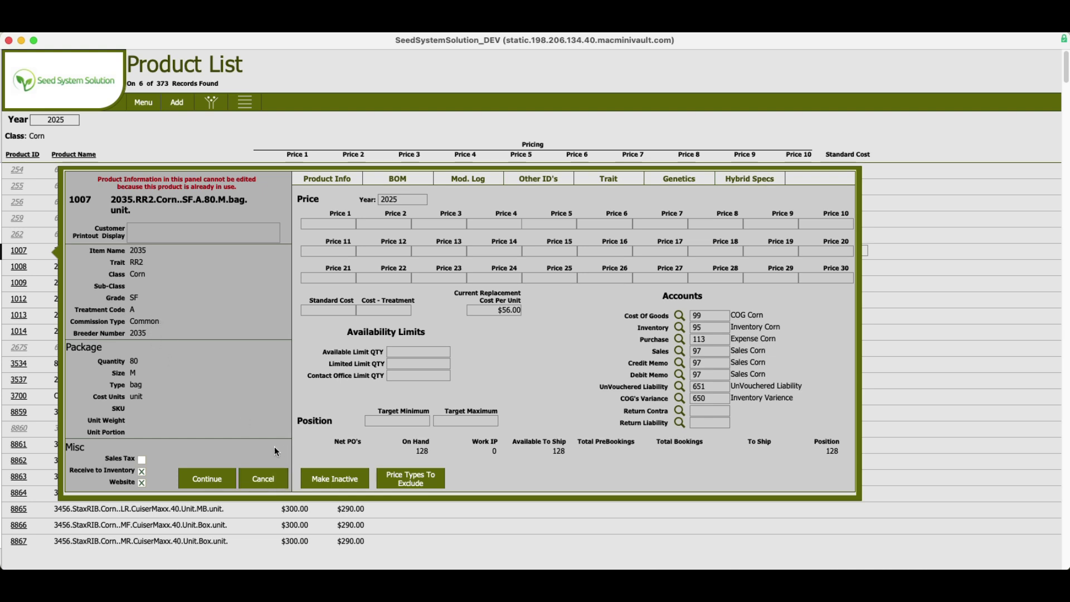
pyautogui.click(266, 480)
# - Open the first listed sales rep's commission setup from the system settings and choose the year 2025
pyautogui.click(143, 102)
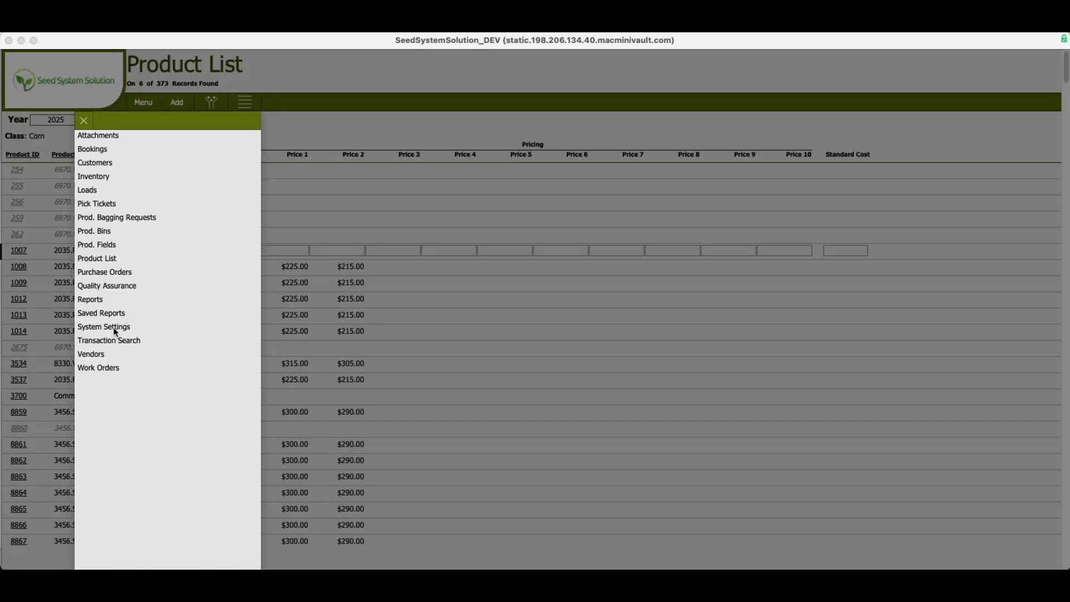
pyautogui.click(113, 327)
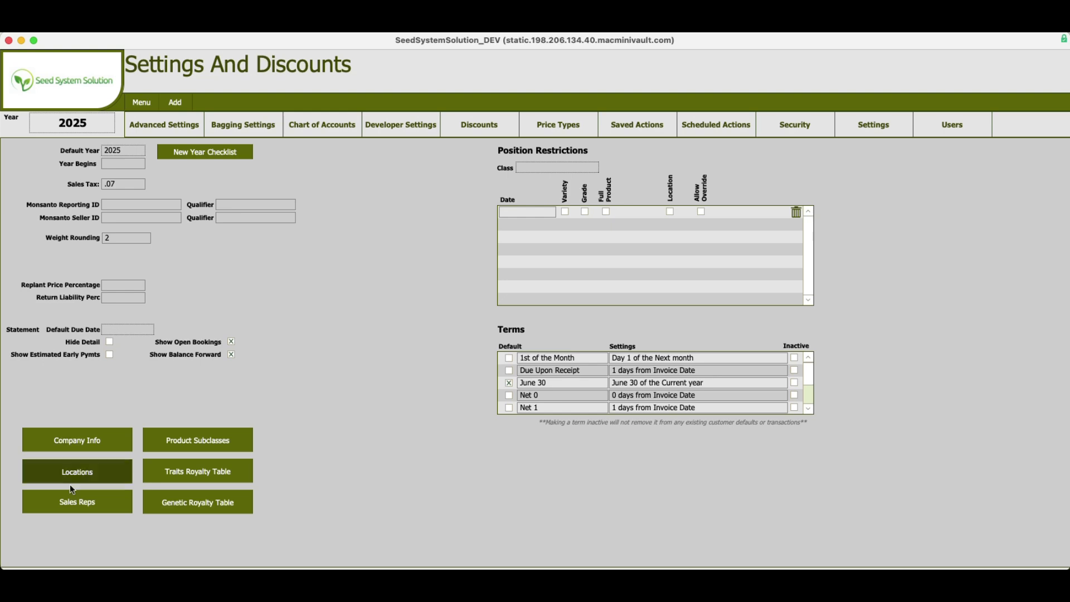
pyautogui.click(85, 503)
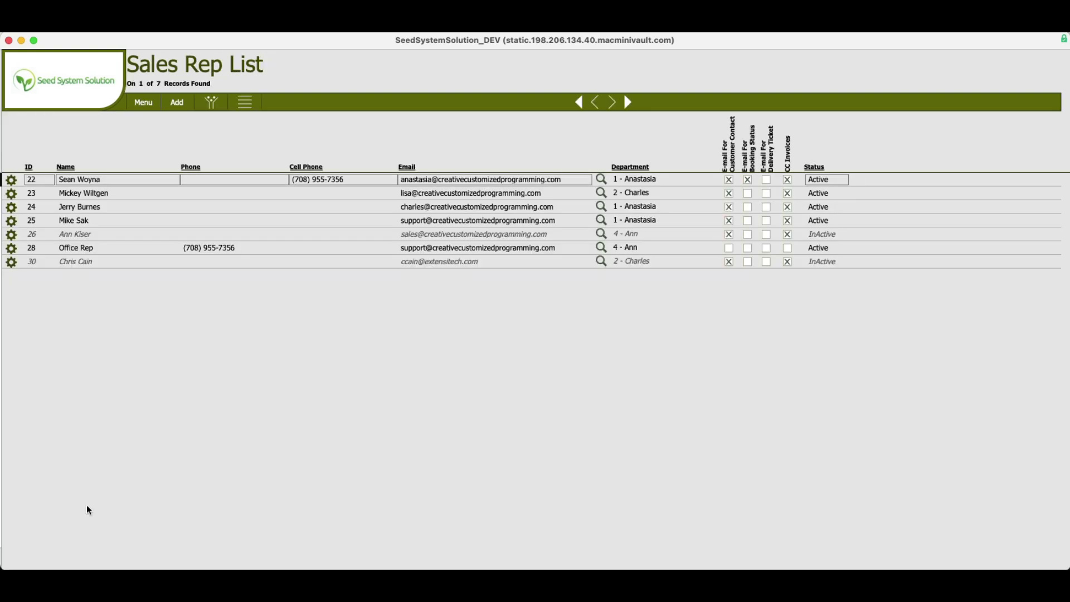
pyautogui.click(11, 186)
pyautogui.click(11, 181)
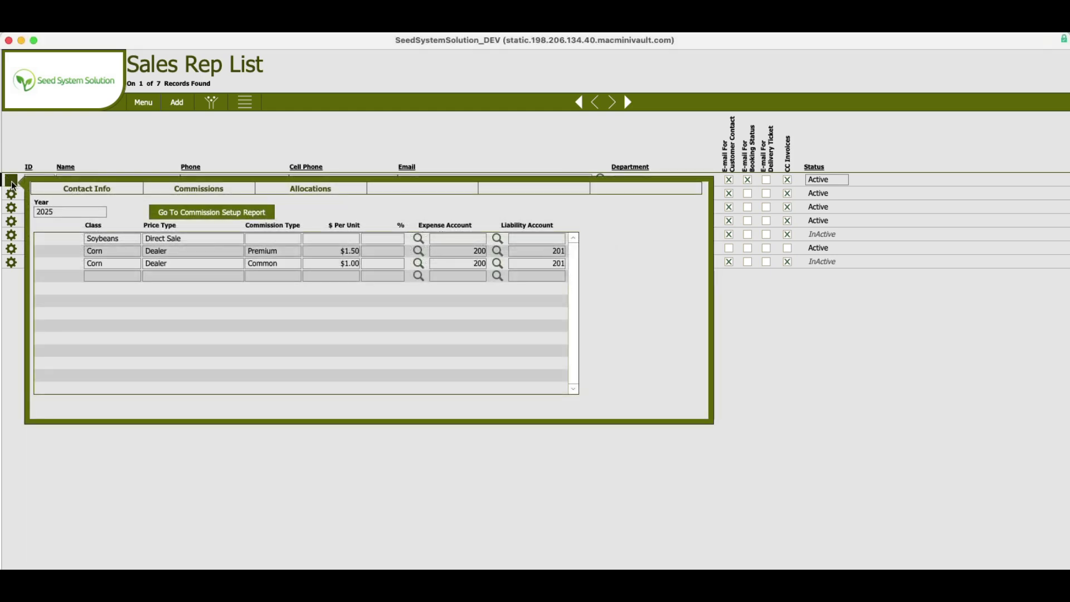
pyautogui.click(55, 214)
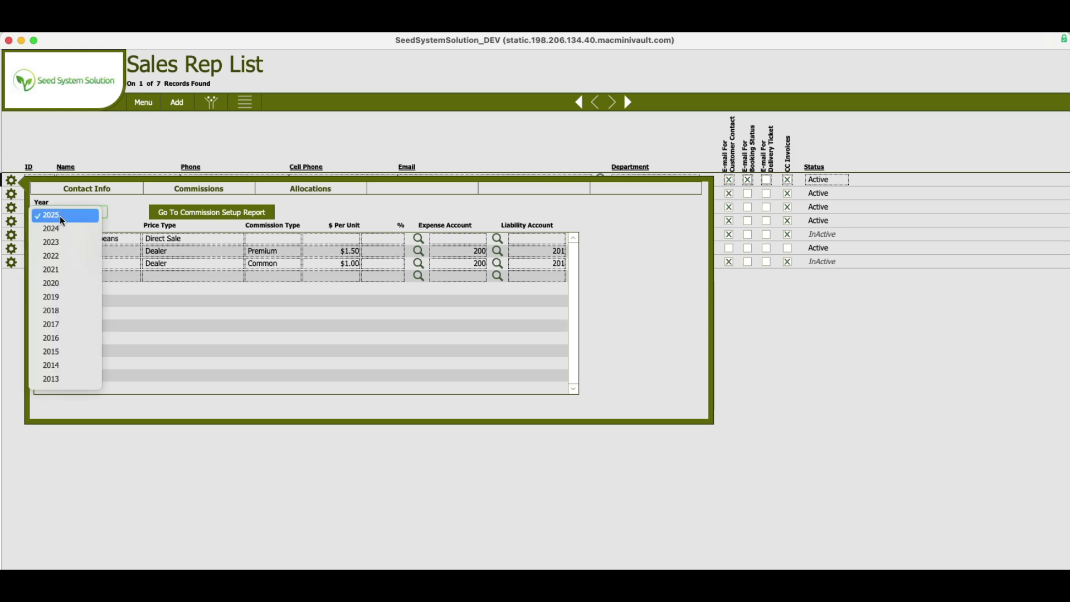
pyautogui.click(60, 215)
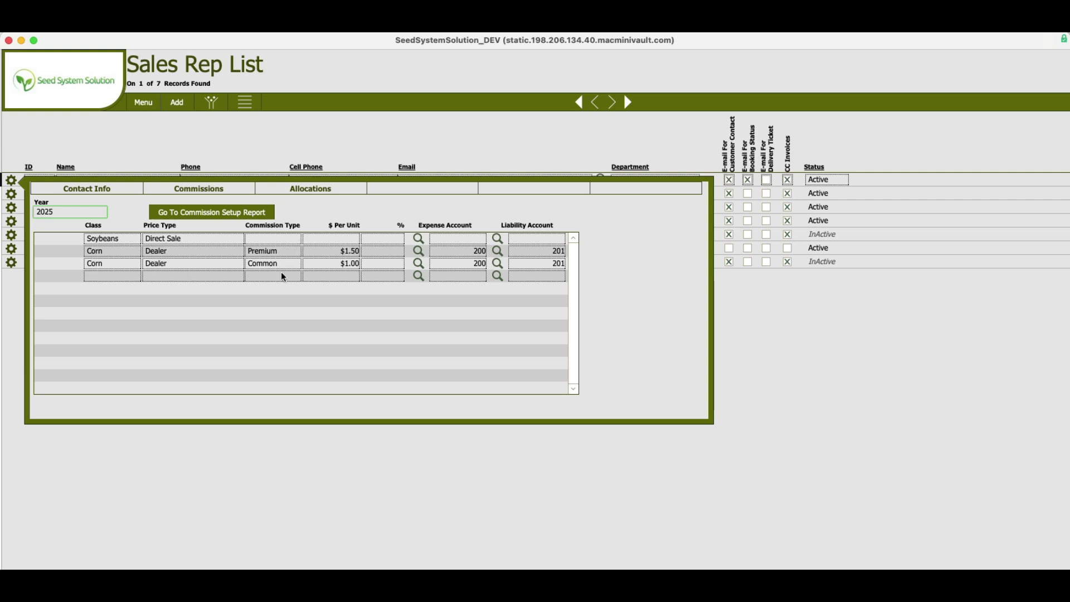
# - Choose class Corn and price type Dealer in the third commission row, with commission type Common
pyautogui.click(98, 264)
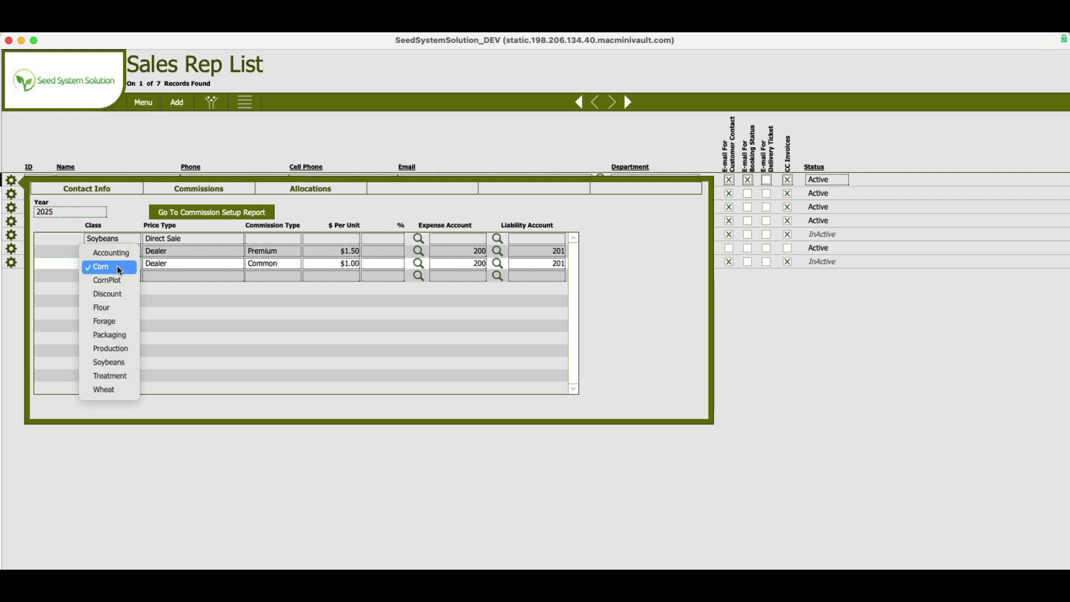
pyautogui.click(112, 266)
pyautogui.click(173, 265)
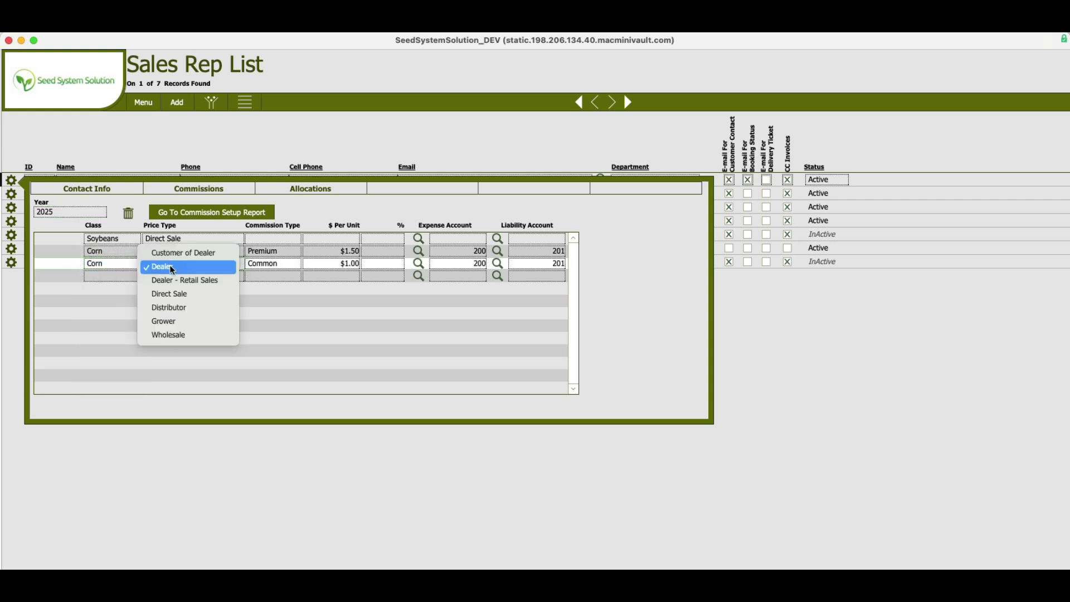
pyautogui.click(159, 268)
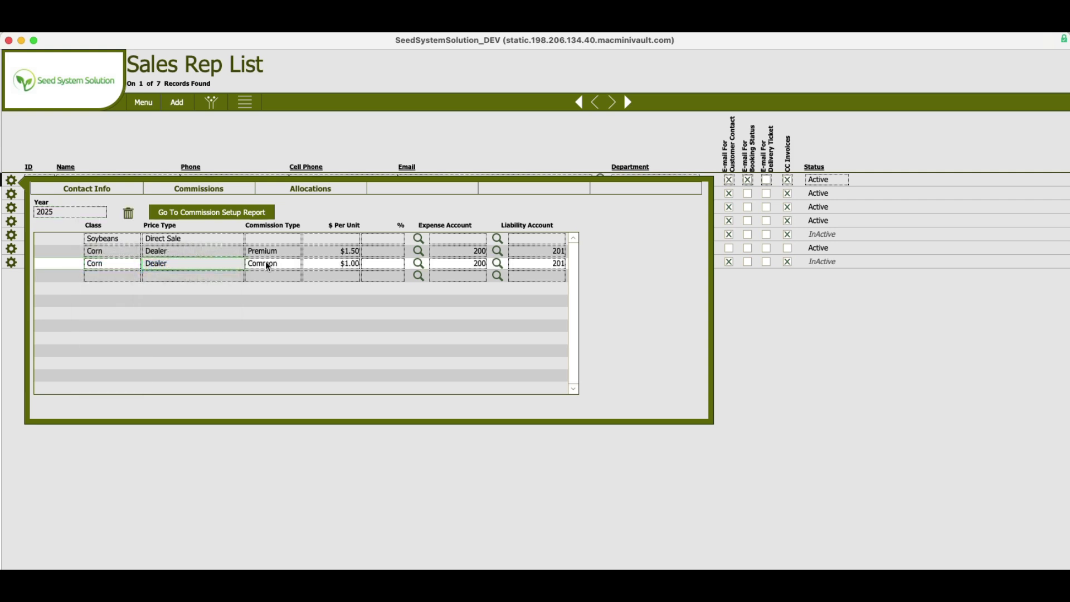
pyautogui.click(267, 265)
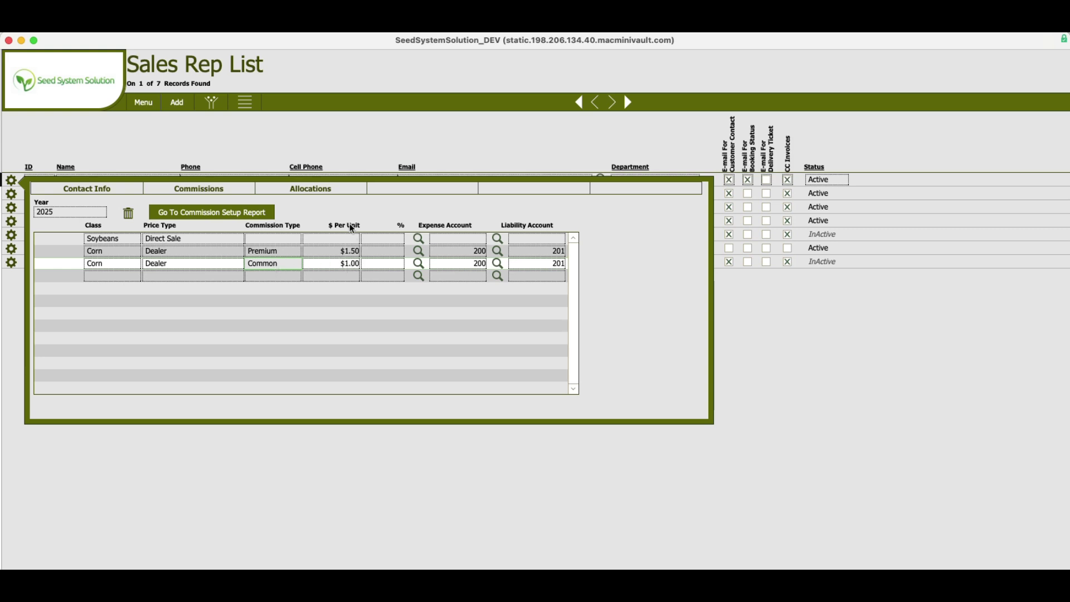
# - Set the commission percentage to 1% in the Corn, Dealer, Common row
pyautogui.click(345, 266)
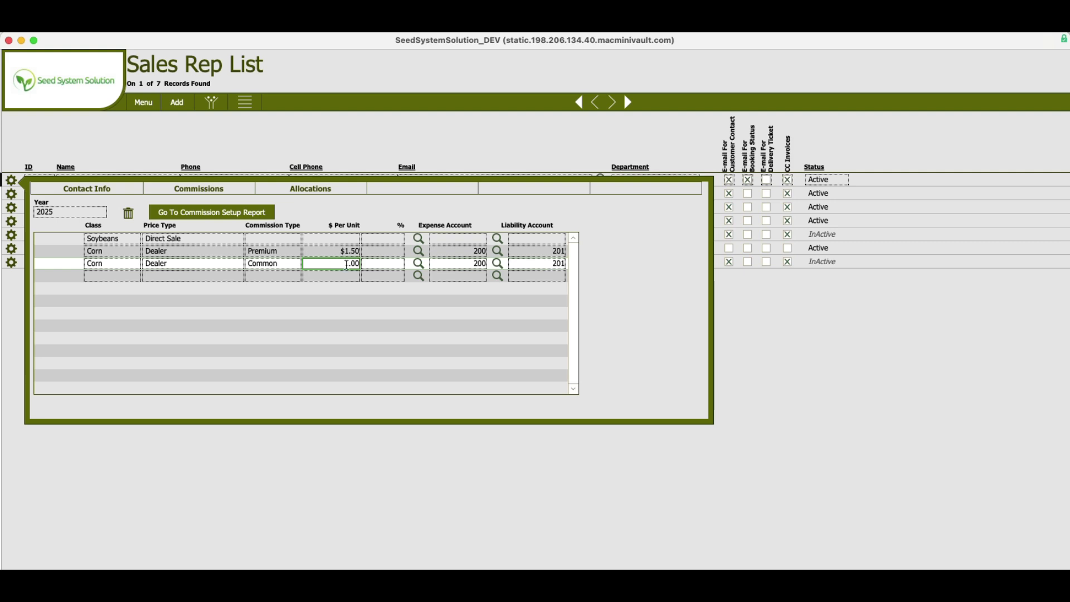
pyautogui.click(390, 263)
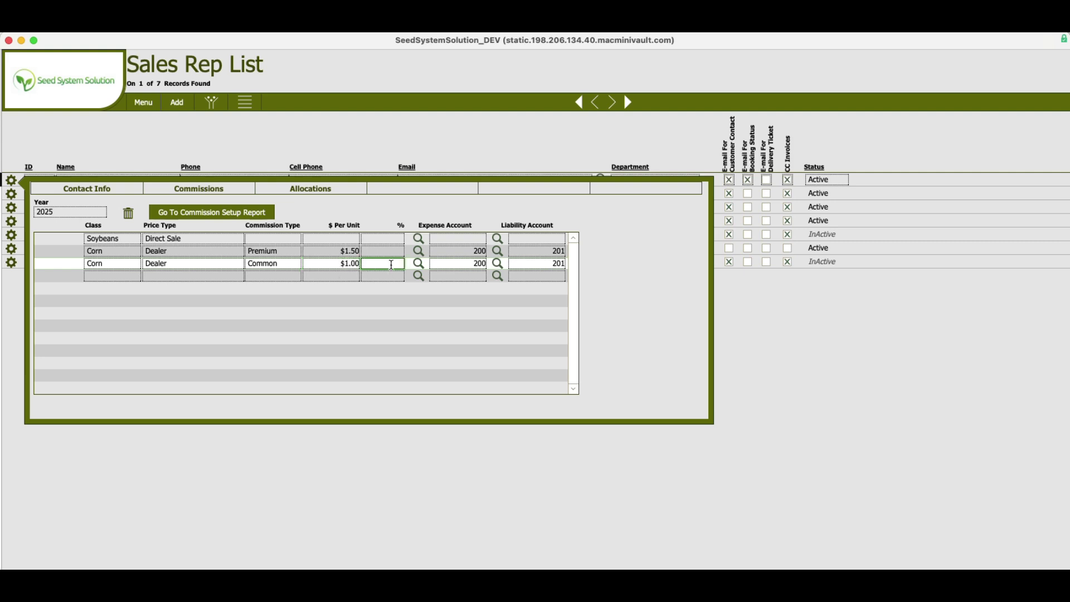
pyautogui.write('0.01')
pyautogui.press('Tab')
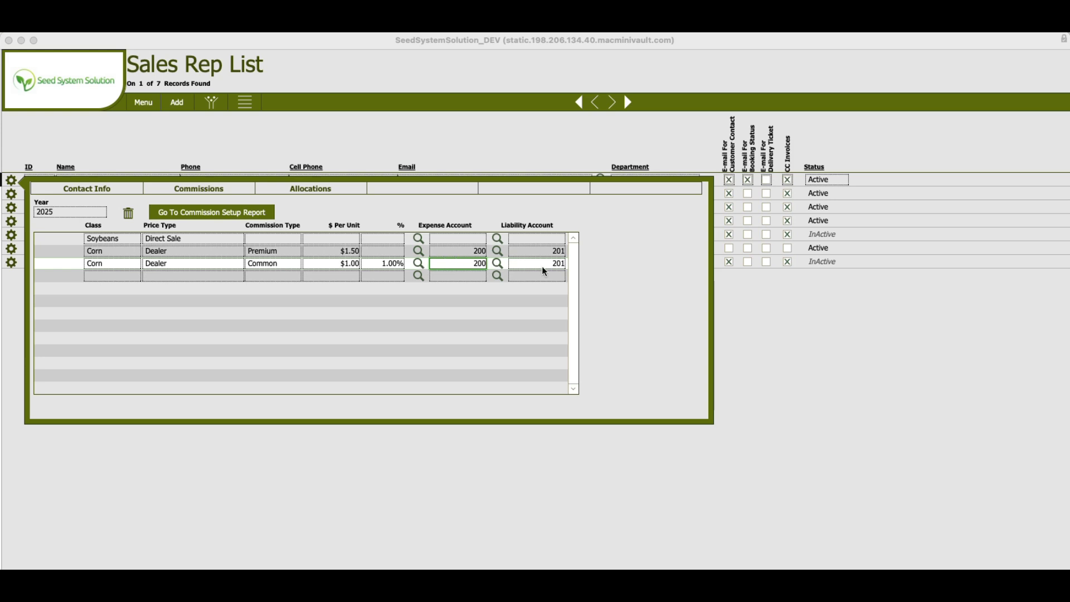
# - Search the expense account lookup of the Common commission row for "comm" and close it without selecting an account
pyautogui.click(460, 265)
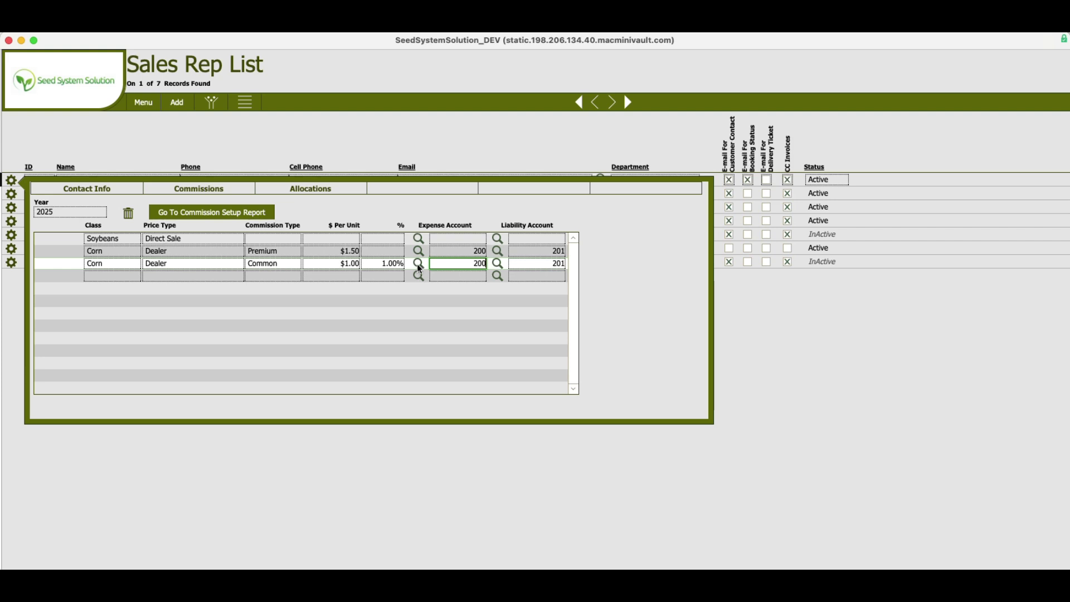
pyautogui.click(418, 264)
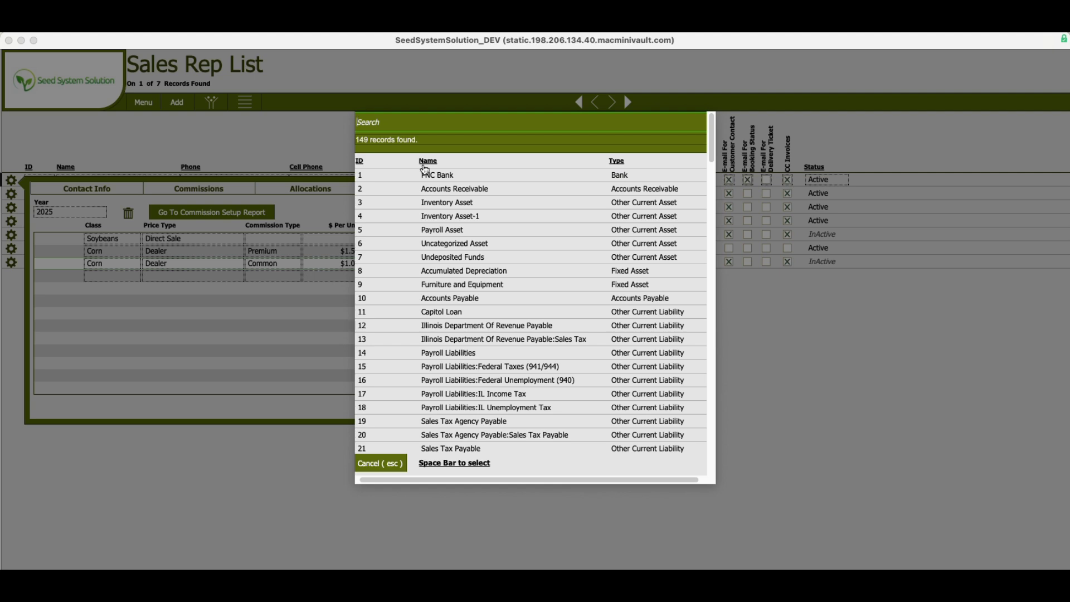
pyautogui.write('comm')
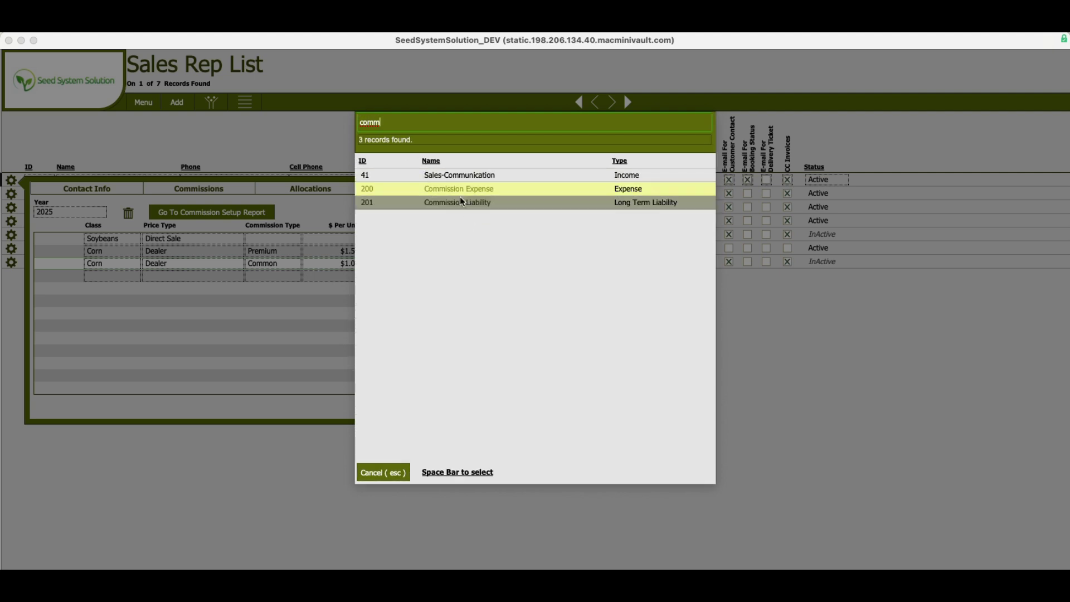
pyautogui.click(378, 477)
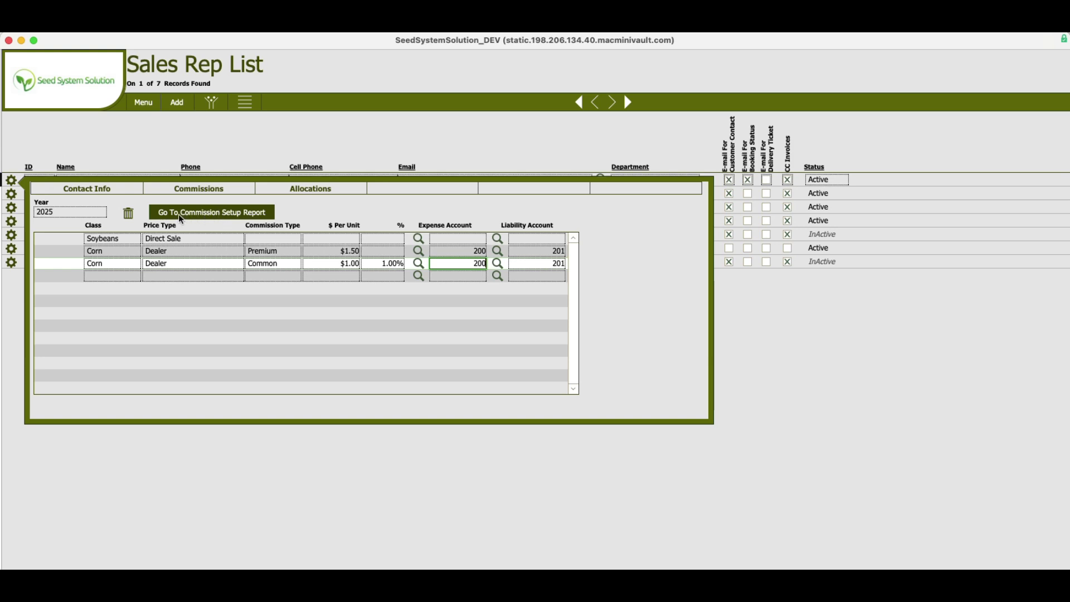
# - Open the Sales Commission Setup Report and filter it to the year 2024
pyautogui.click(215, 215)
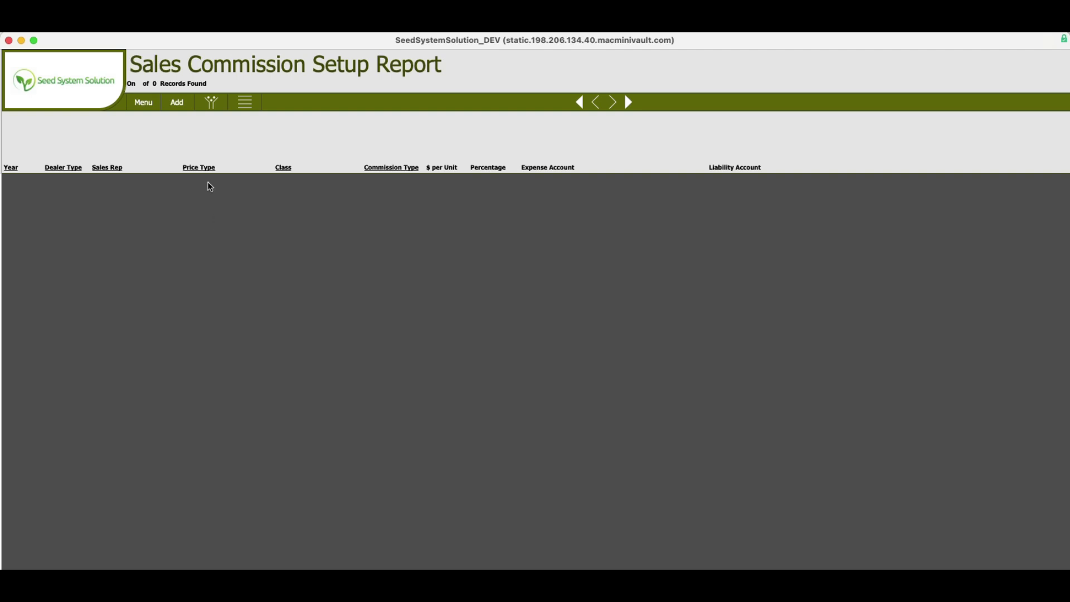
pyautogui.click(214, 101)
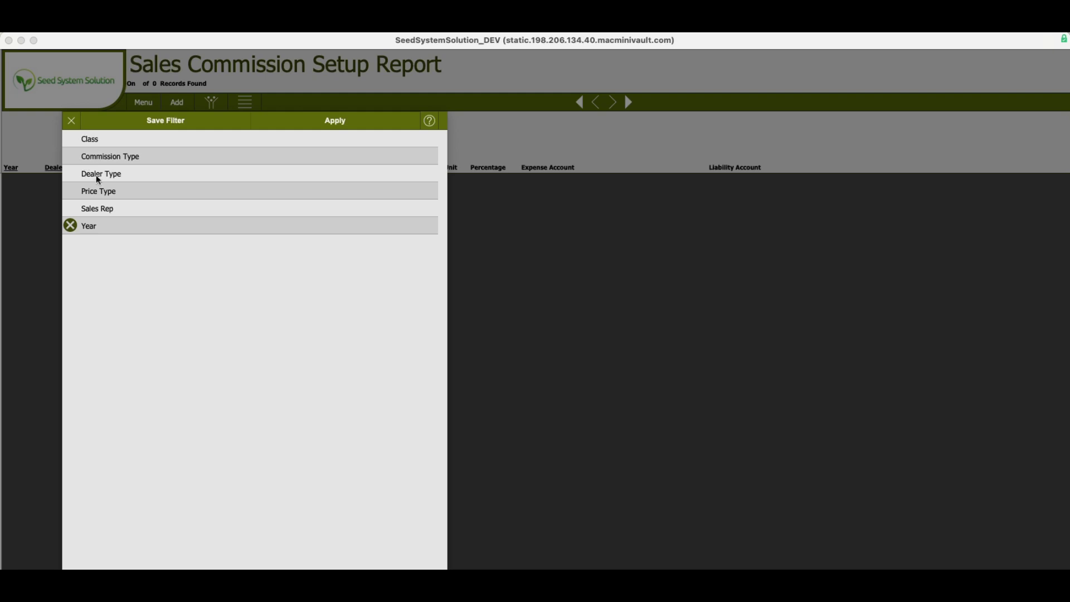
pyautogui.click(93, 226)
pyautogui.click(101, 348)
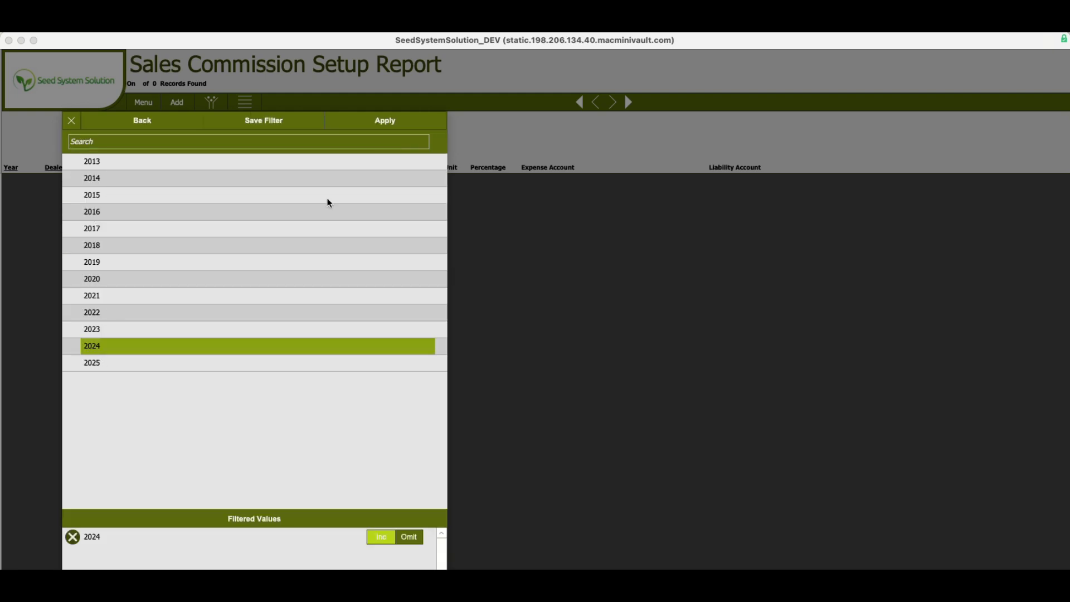
pyautogui.click(384, 121)
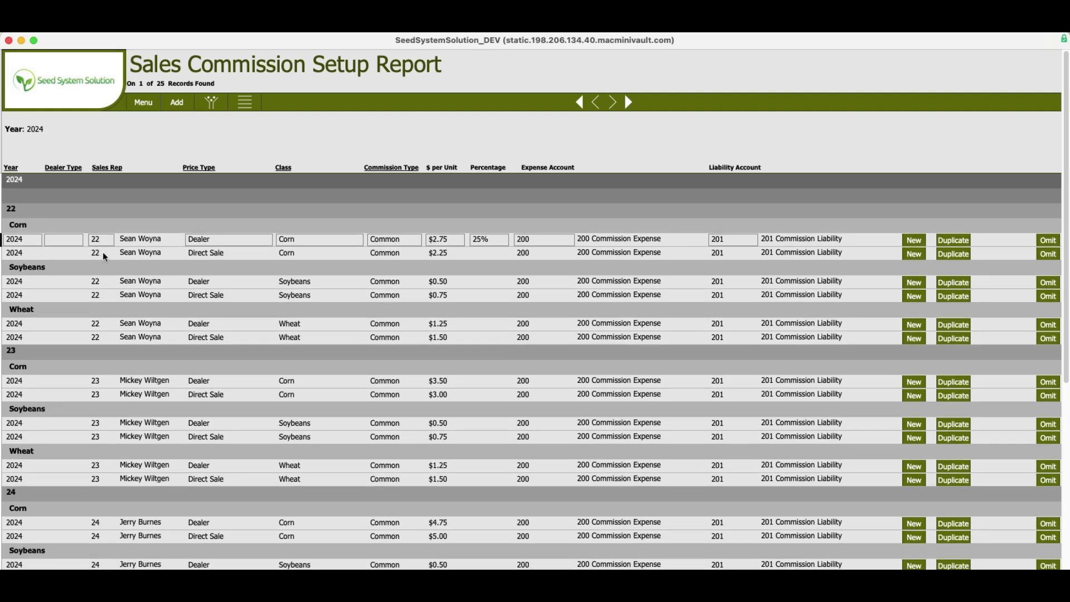
# - Add a blank commission record to the report and check the choices in its year, dealer type and sales rep fields
pyautogui.click(921, 243)
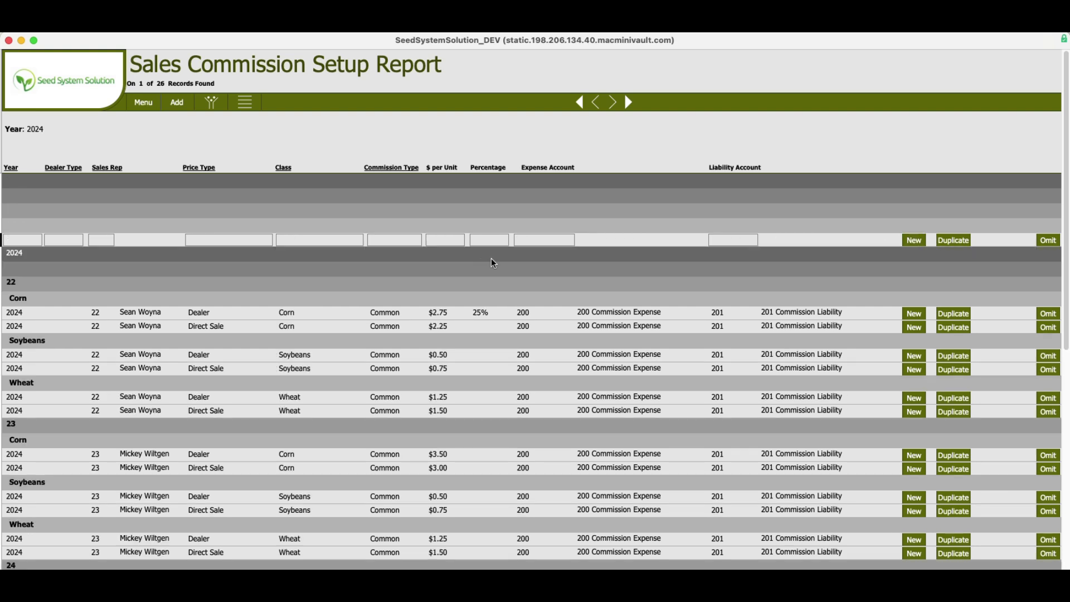
pyautogui.click(21, 240)
pyautogui.press('Escape')
pyautogui.click(57, 244)
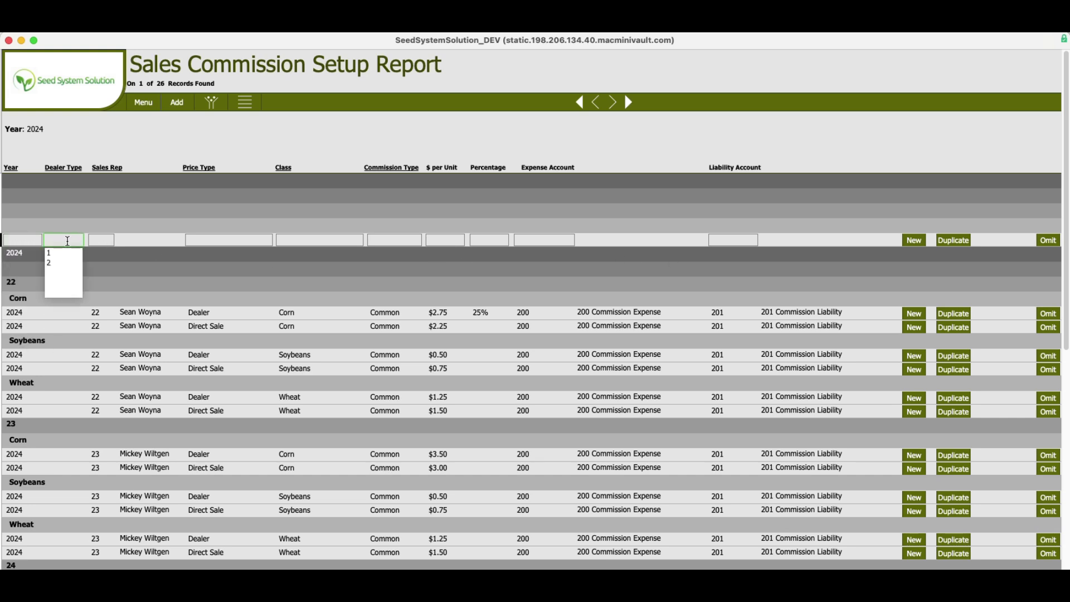
pyautogui.click(99, 239)
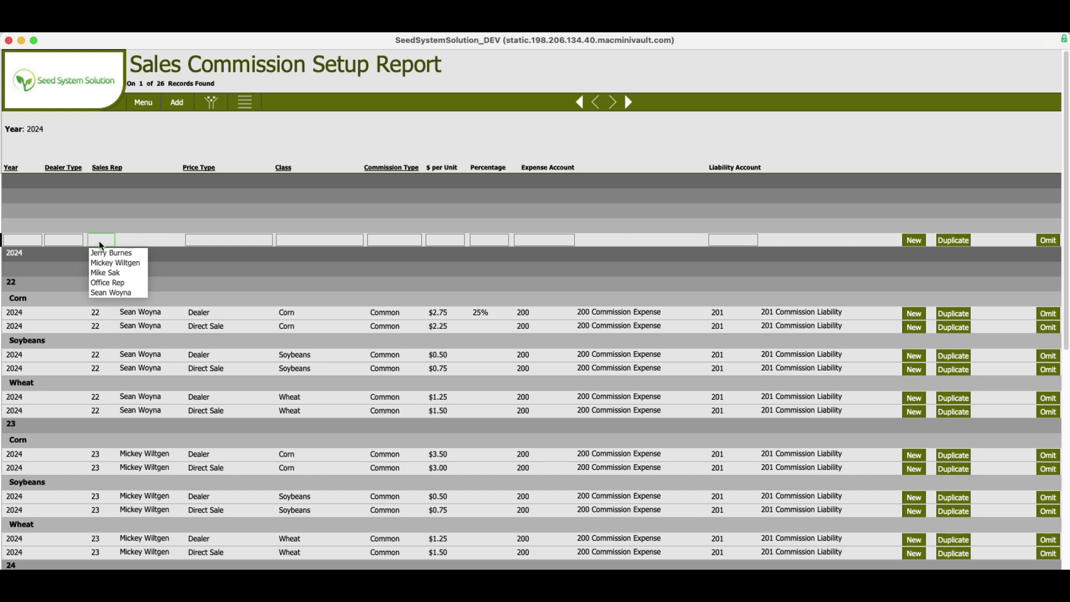
pyautogui.press('Escape')
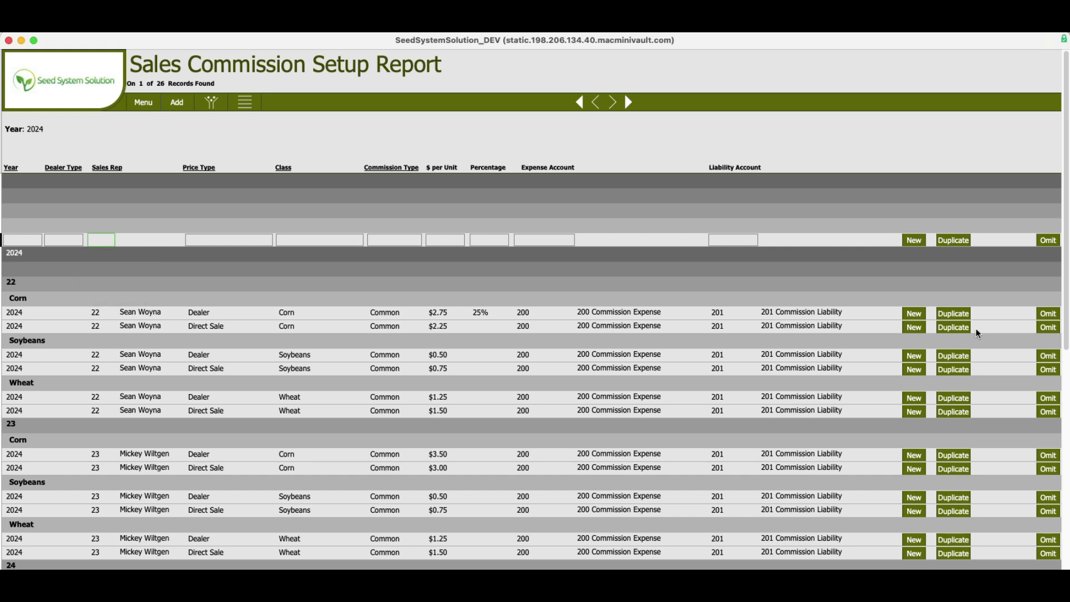
# - Duplicate the first sales rep's 2024 Dealer Corn Common commission record and set the copy's commission type to Premium
pyautogui.click(953, 314)
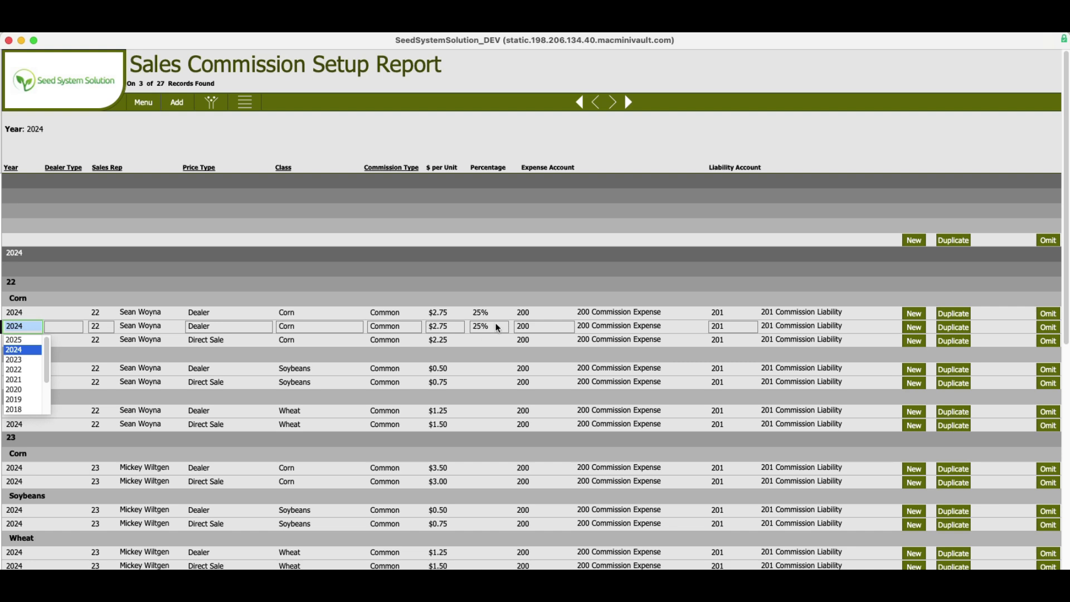
pyautogui.click(496, 327)
pyautogui.click(399, 329)
pyautogui.click(390, 355)
pyautogui.click(454, 324)
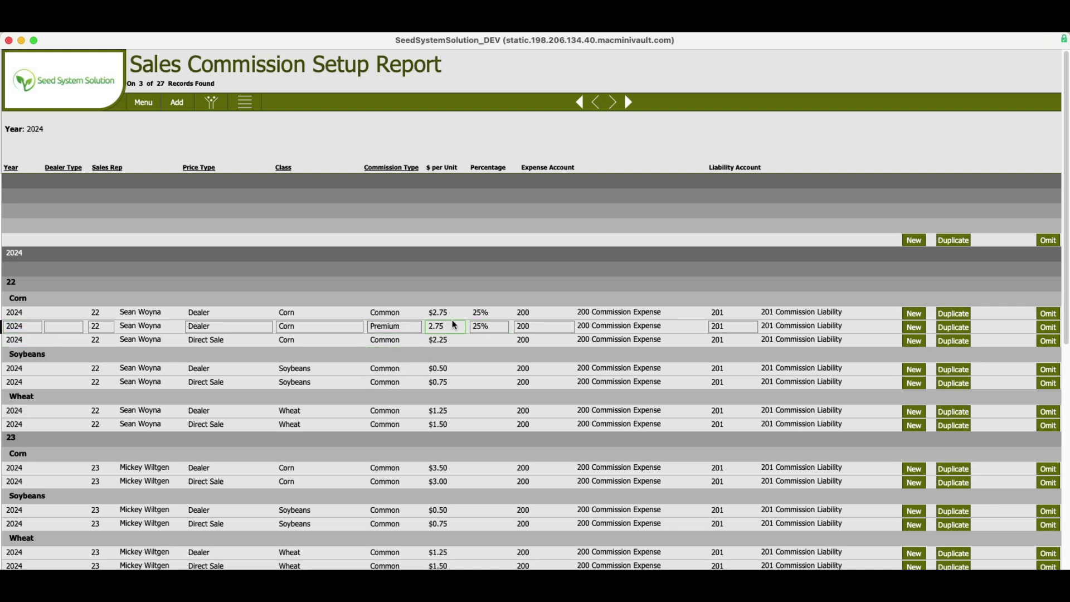
pyautogui.click(1024, 316)
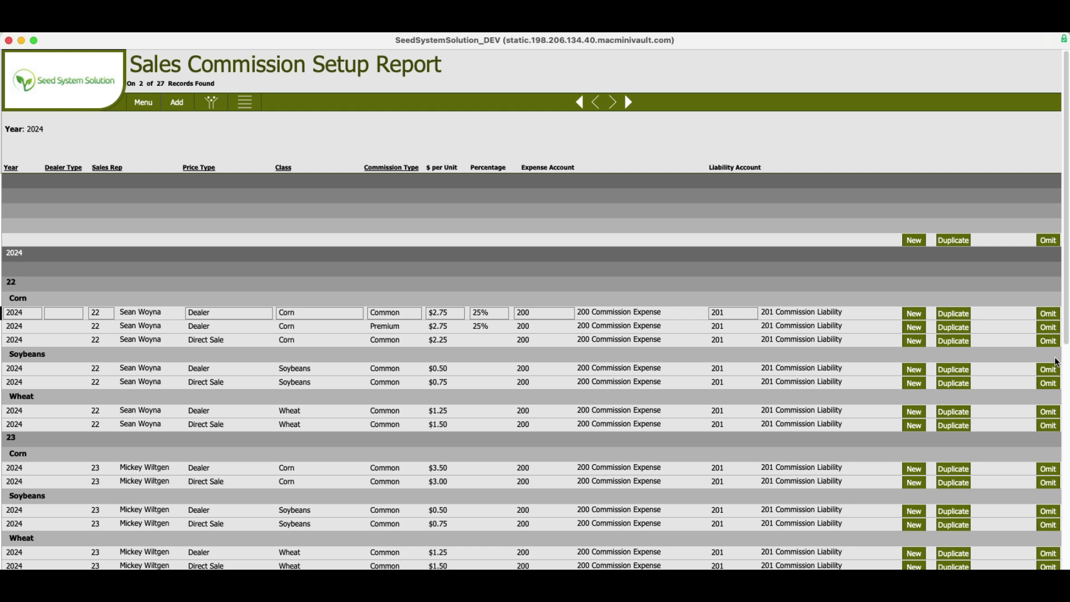
# - Run the New Year script to duplicate all prior-year commission records into sales year 2025
pyautogui.click(253, 108)
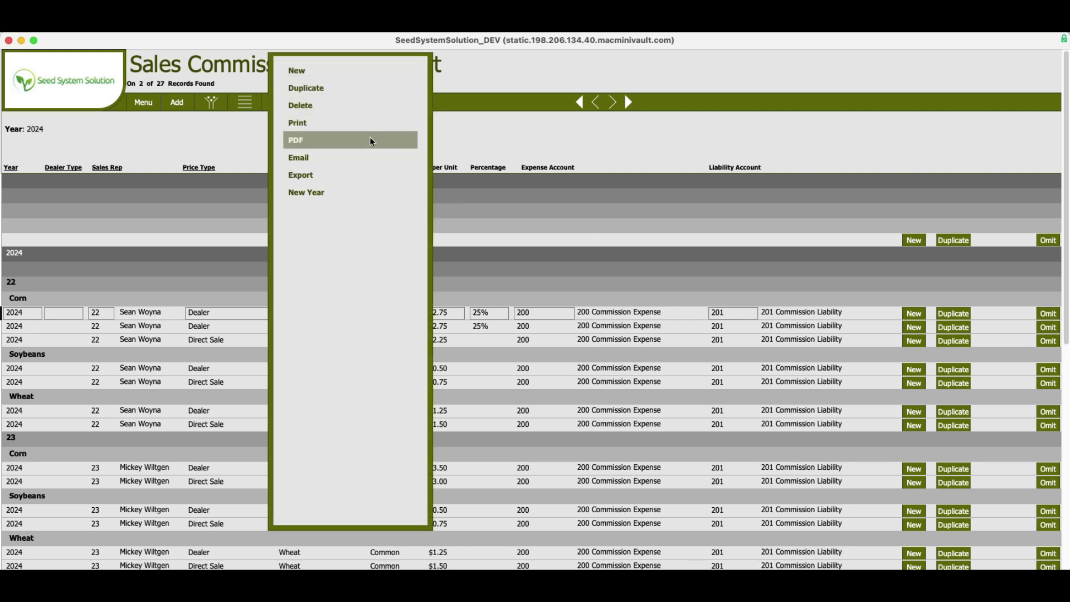
pyautogui.click(312, 193)
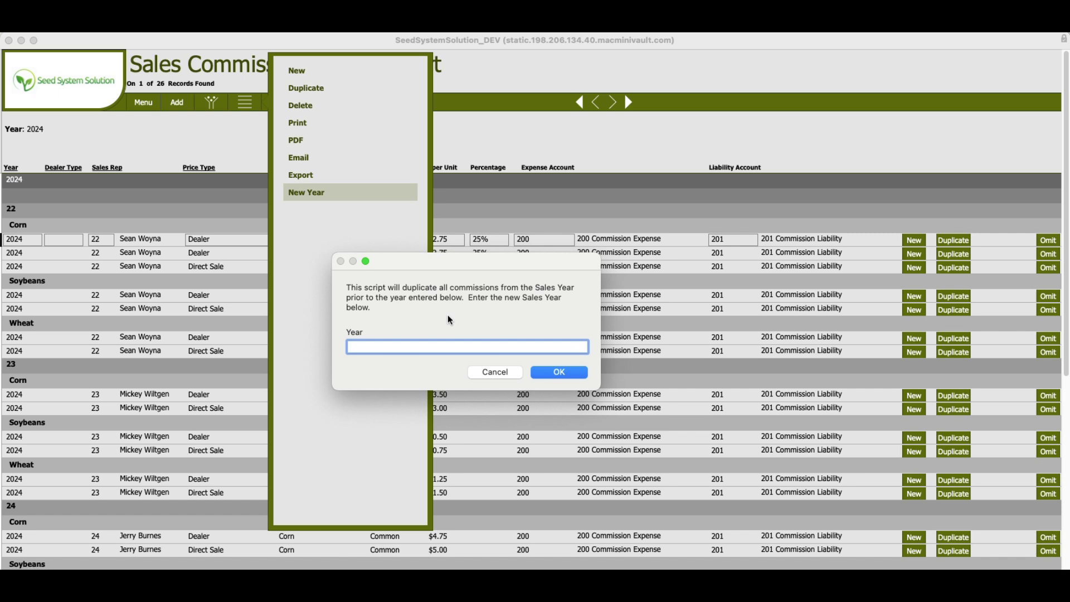
pyautogui.write('2025')
pyautogui.click(568, 369)
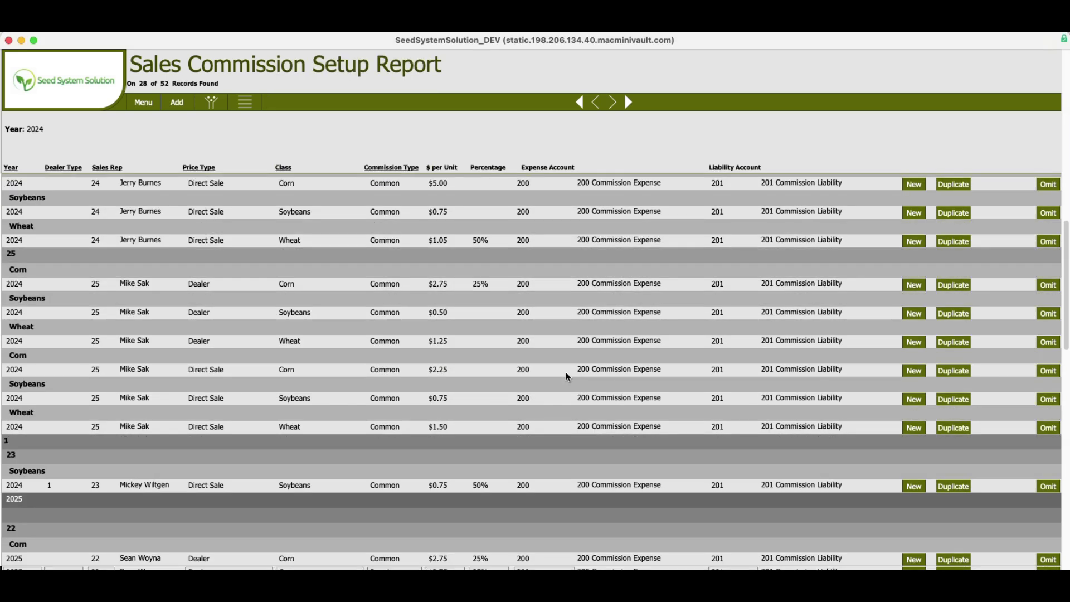
# - Review the 2025 commission records and check the editable $ per Unit fields in several rows of sales reps 24 and 25
pyautogui.scroll(-5, 570, 454)
pyautogui.scroll(-20, 404, 443)
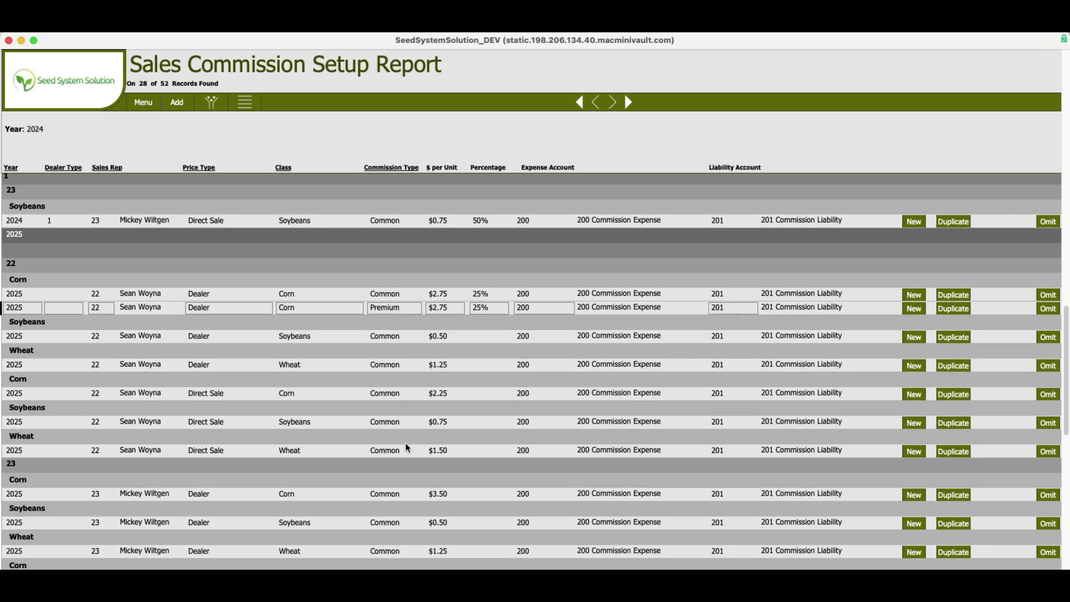
pyautogui.scroll(-2, 406, 449)
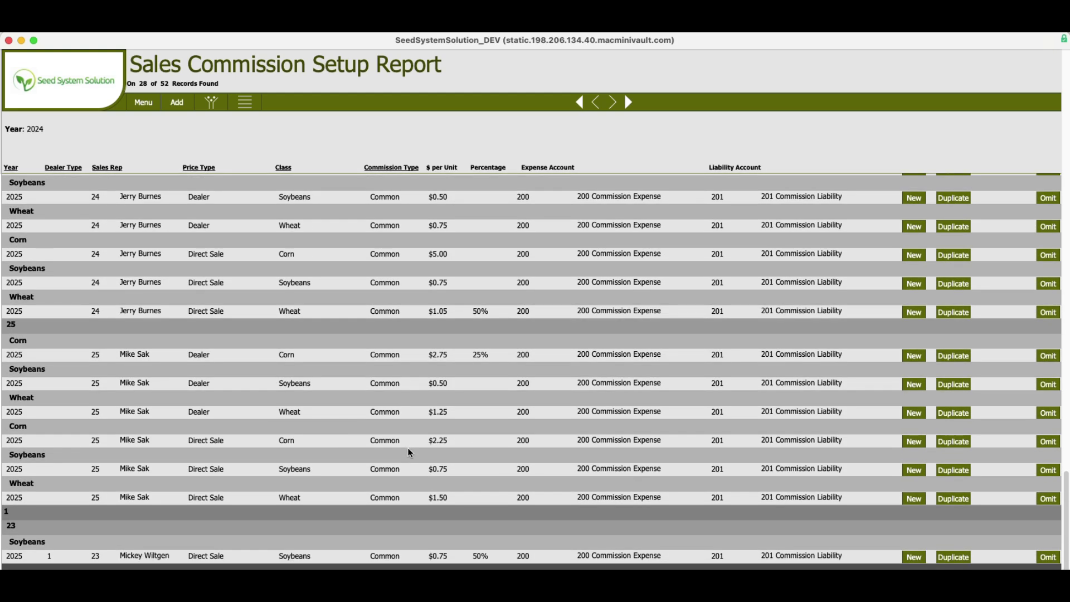
pyautogui.click(438, 412)
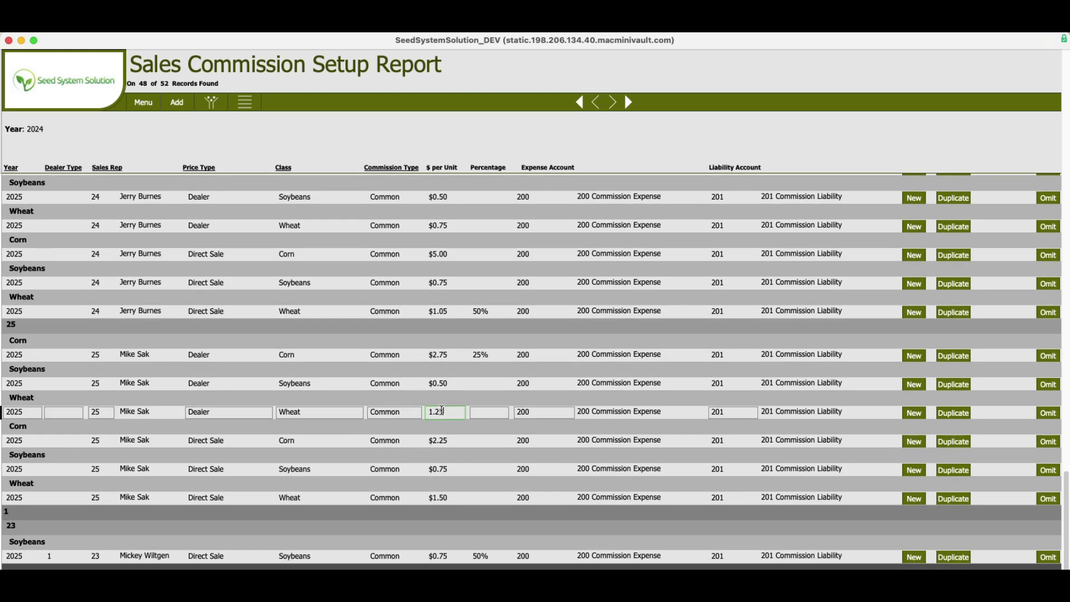
pyautogui.click(442, 383)
pyautogui.click(444, 355)
pyautogui.click(444, 315)
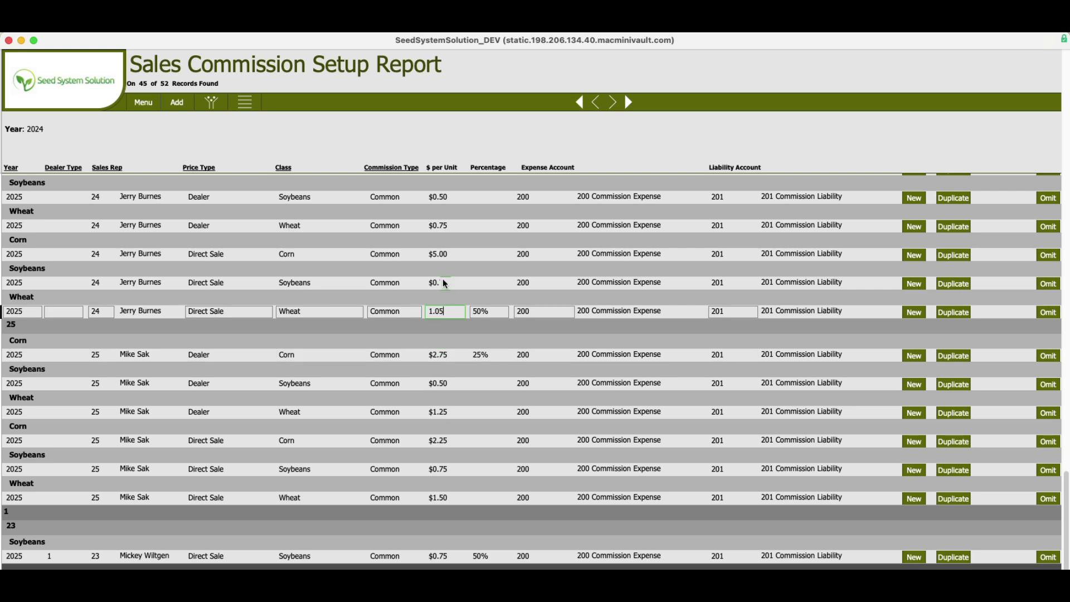
pyautogui.click(443, 283)
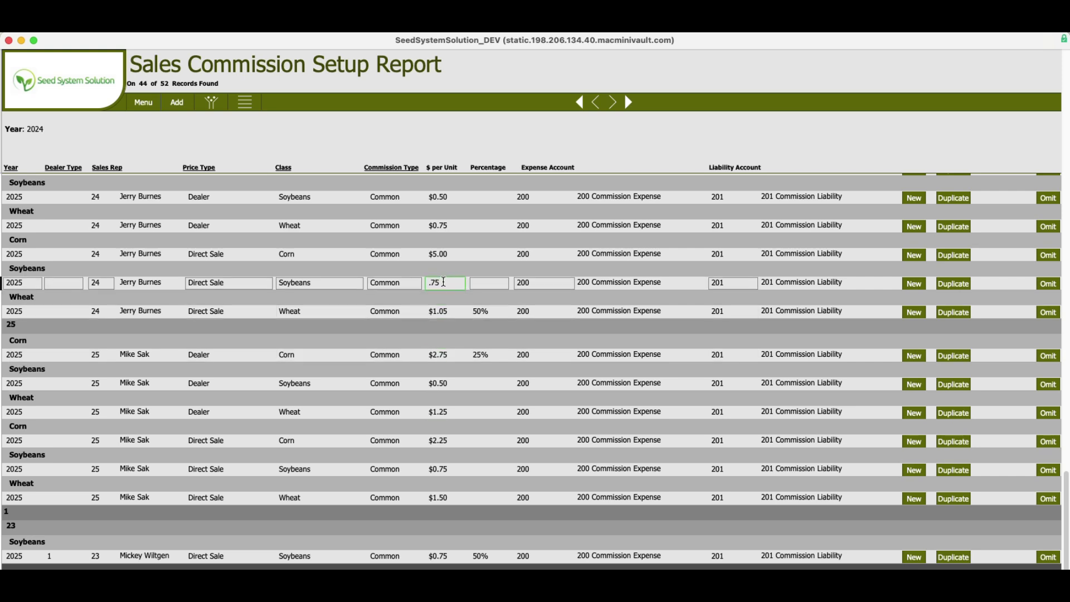
pyautogui.click(415, 133)
pyautogui.scroll(3, 449, 320)
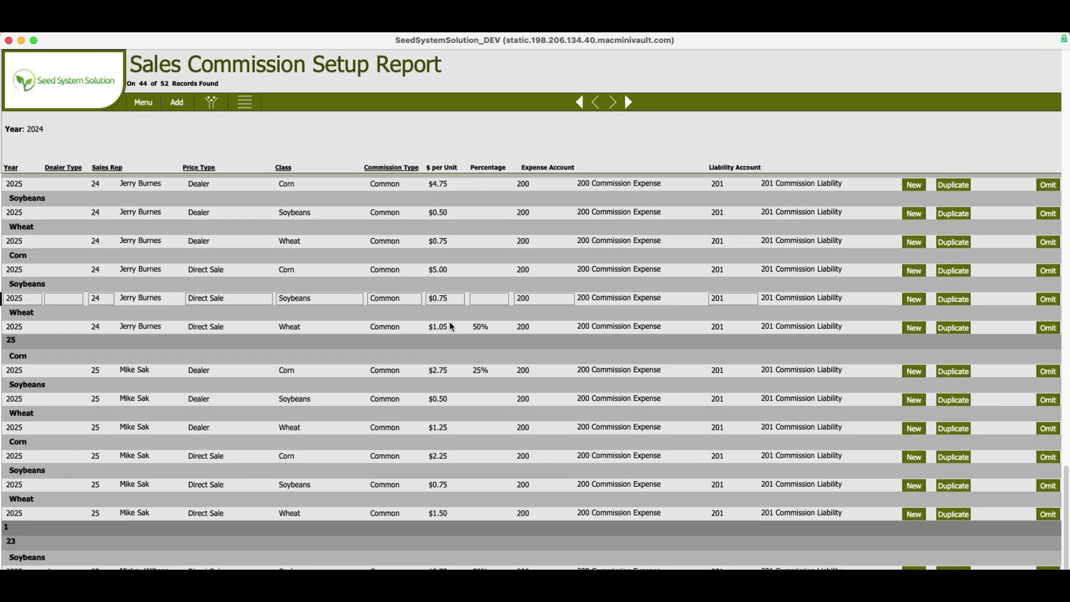